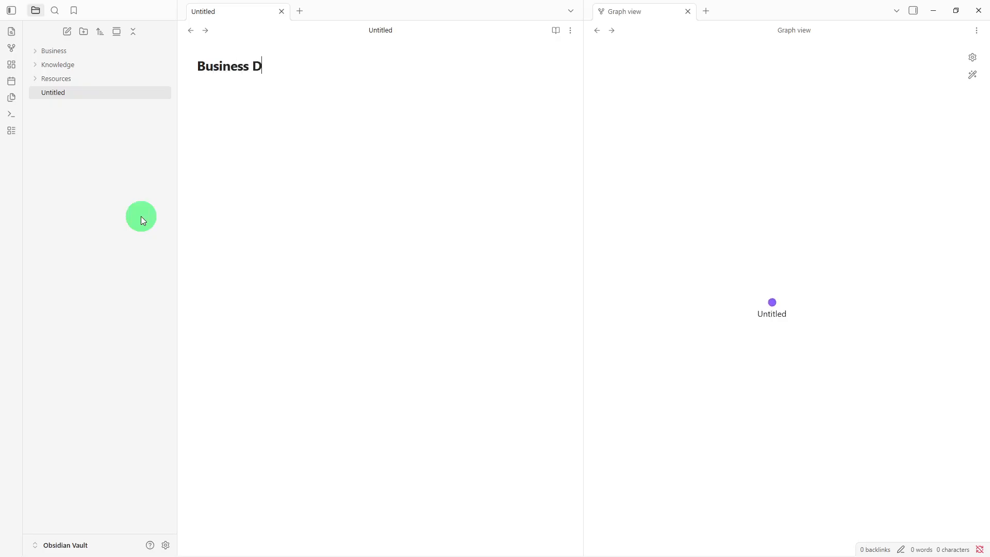
Step: Title the new note Business Dashboard and add level-two sections Business Goals, Active Projects, Recent Notes, Priority Tasks, Business Areas and Related Resources, each with a dash
{"action": "type", "text": "oard"}
{"action": "key", "text": "Return"}
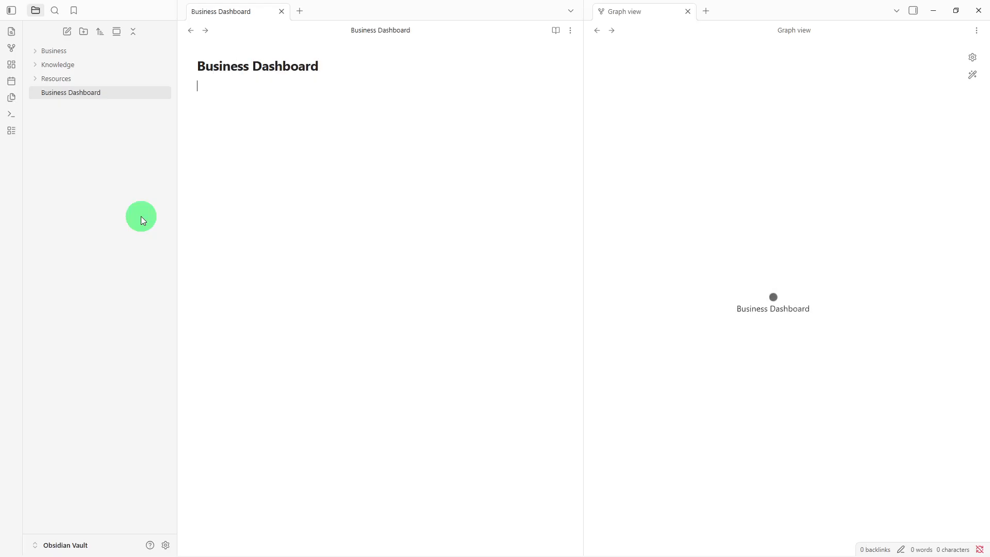
{"action": "type", "text": "## Business Goals -   ## Active Projects -   ## Recent Notes -   ## Priority Tasks -   ## Business Areas -   ## Related Resources -"}
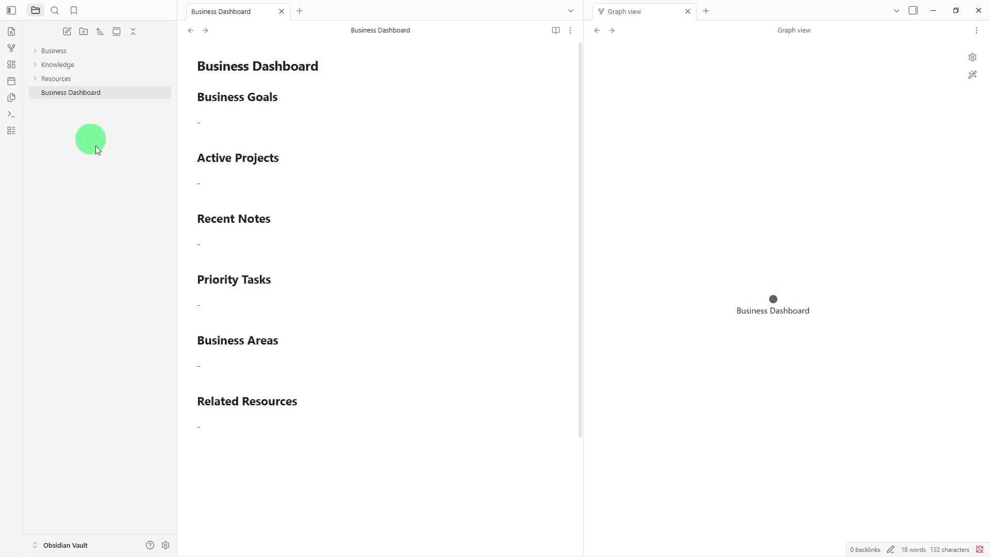
Step: Move the Business Dashboard note into the Business folder and expand the Knowledge and Resources folders
{"action": "left_click_drag", "start_coordinate": [86, 96], "coordinate": [102, 51]}
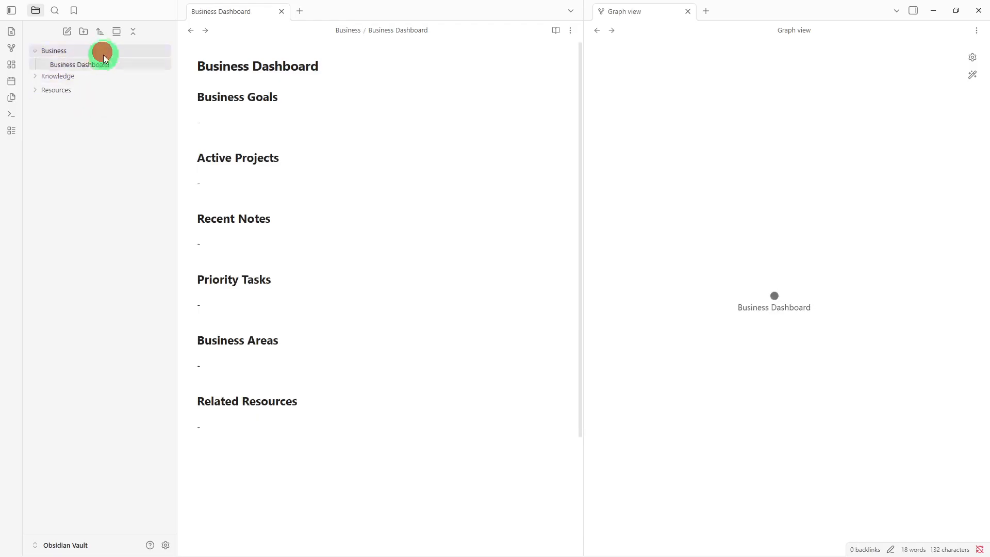
{"action": "left_click", "coordinate": [93, 73]}
{"action": "left_click", "coordinate": [93, 93]}
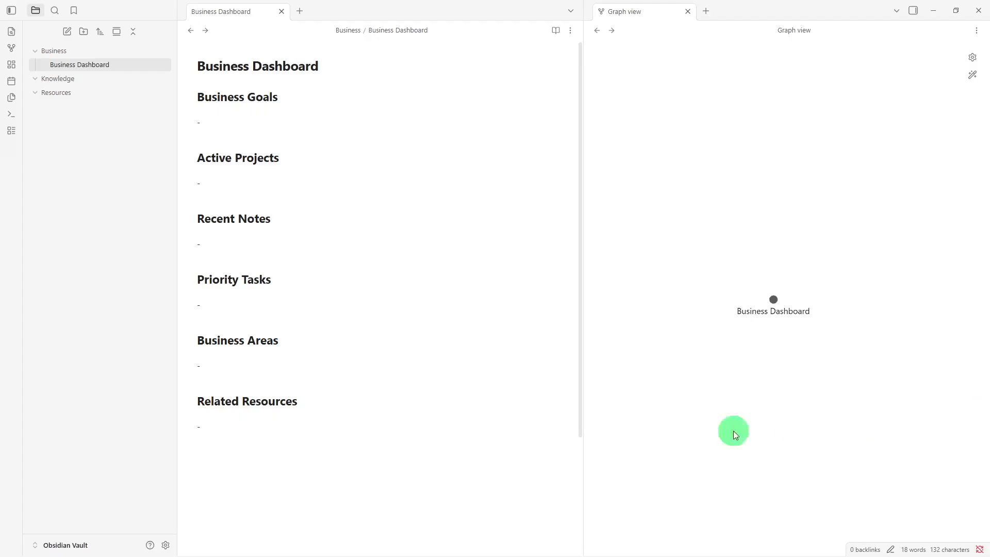
Step: Create a new note in the vault root and title it Knowledge Hub
{"action": "right_click", "coordinate": [44, 194]}
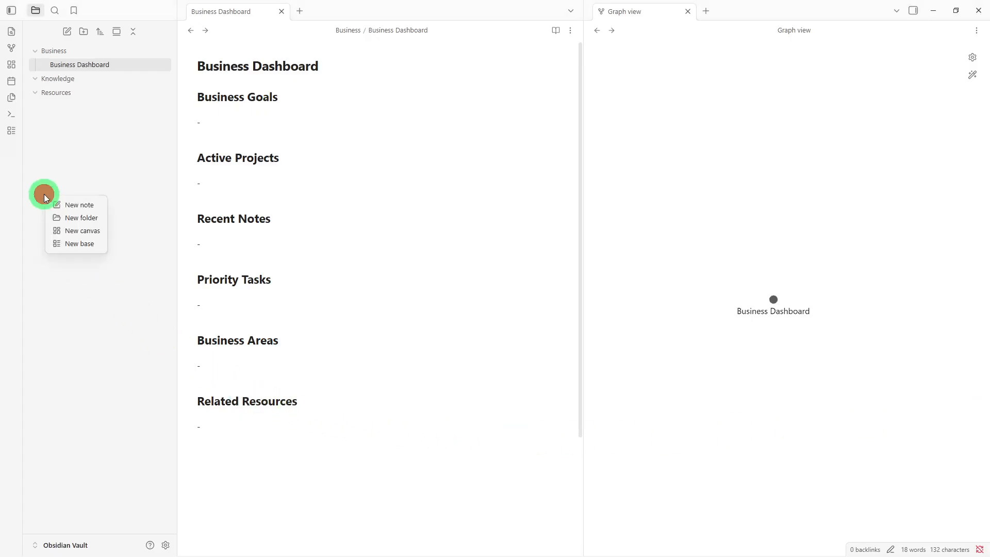
{"action": "left_click", "coordinate": [64, 201]}
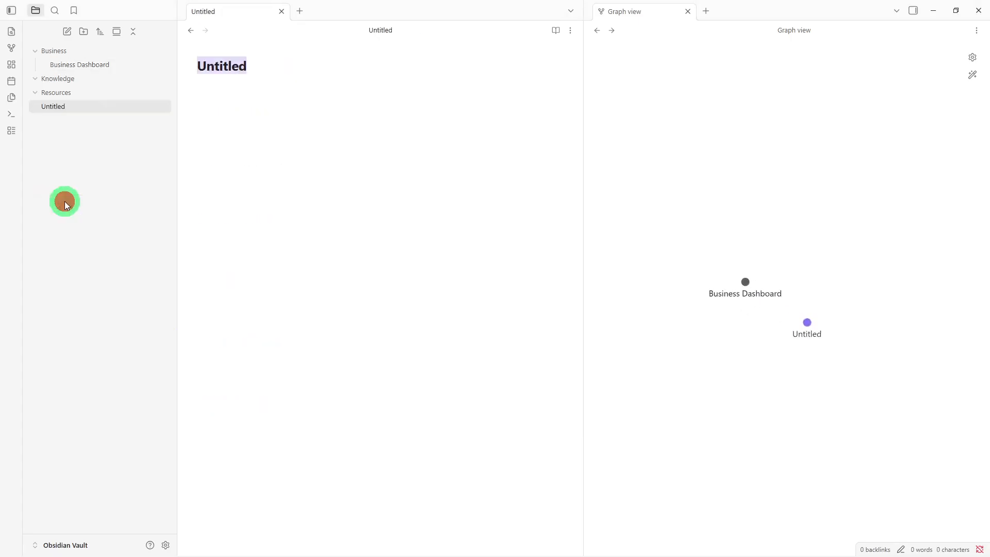
{"action": "key", "text": "BackSpace"}
{"action": "type", "text": "Kno"}
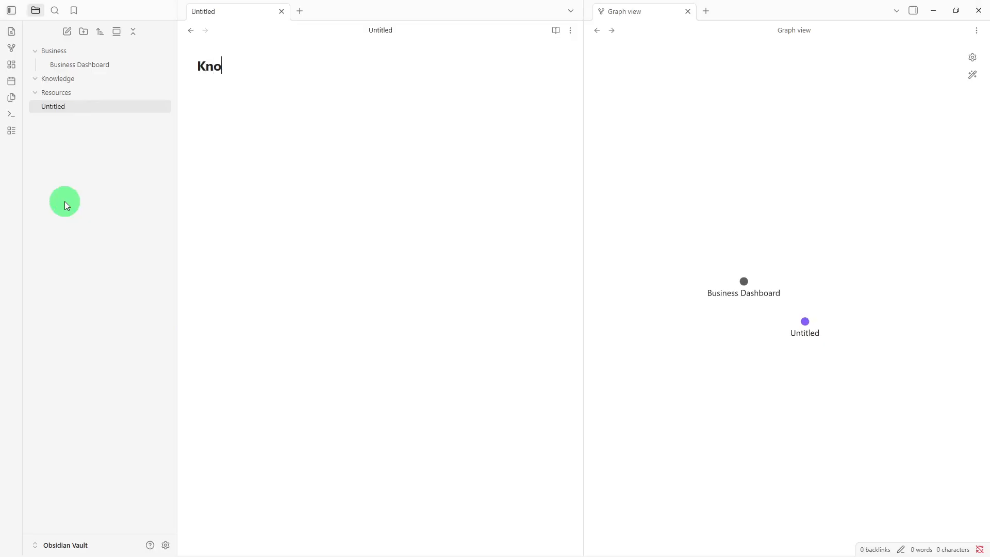
{"action": "type", "text": "wledg"}
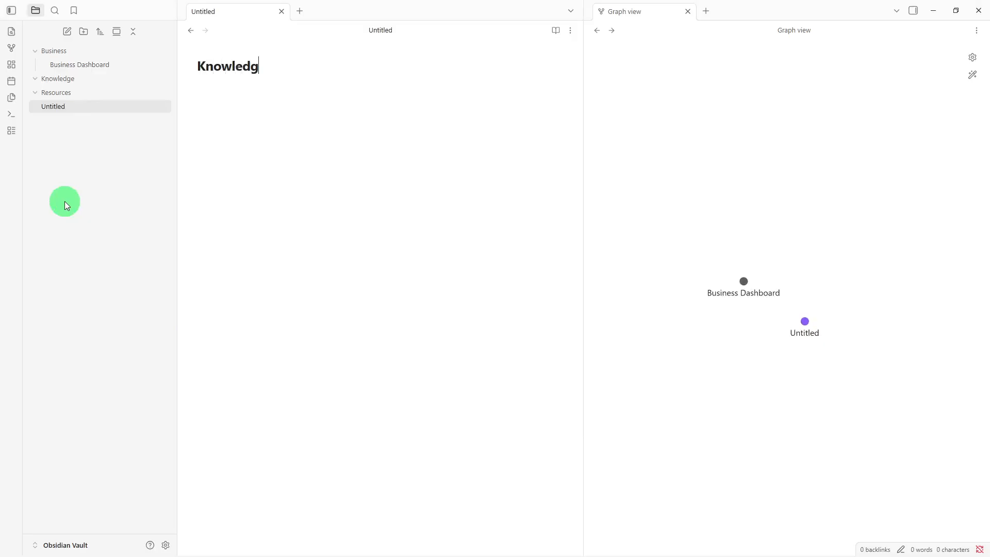
{"action": "type", "text": "e Hub"}
{"action": "key", "text": "Return"}
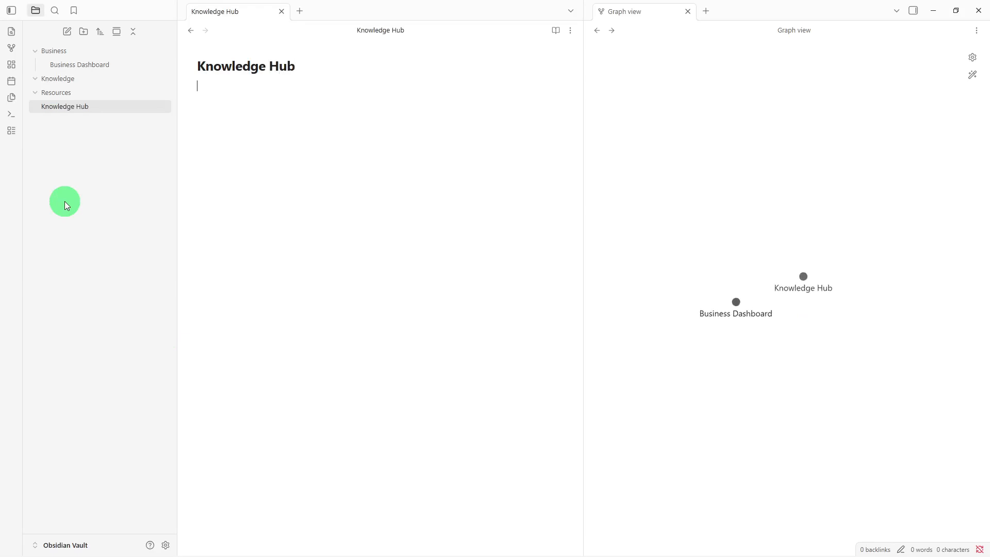
Step: Add level-two sections Research Topics, Lessons Learned, Business Ideas, Best Practices and Related Notes, each with a dash, and move the note into the Knowledge folder
{"action": "type", "text": "## Research Topics -  ## Lessons Learned -  ## Business Ideas -  ## Best Practices -  ## Related Notes -"}
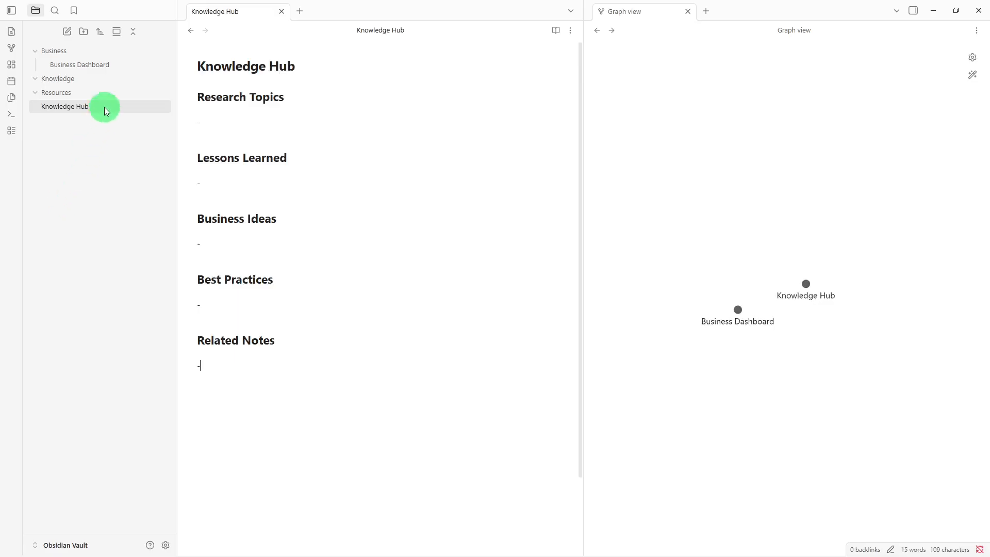
{"action": "left_click_drag", "start_coordinate": [104, 107], "coordinate": [109, 81]}
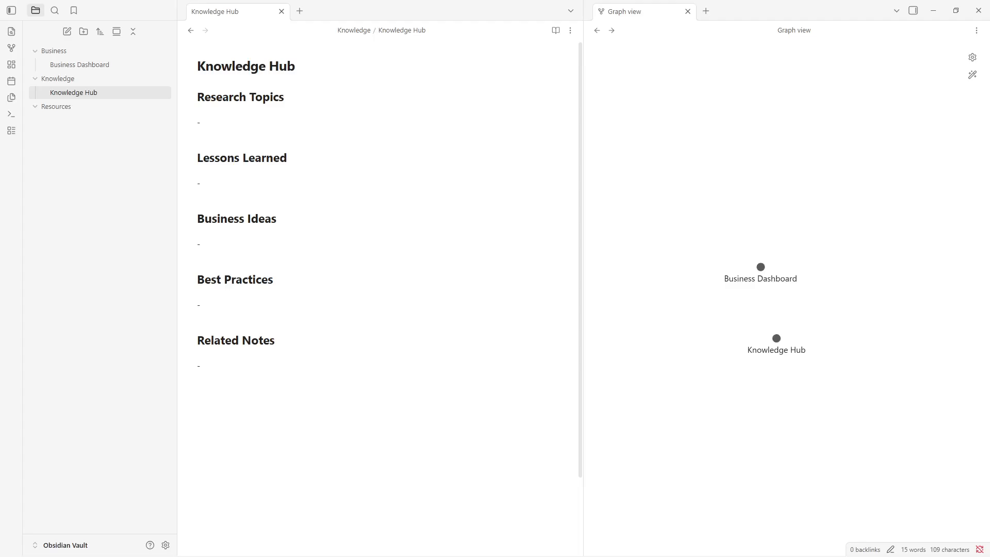
Step: Create another new note in the vault root and title it Resource Library
{"action": "right_click", "coordinate": [75, 216]}
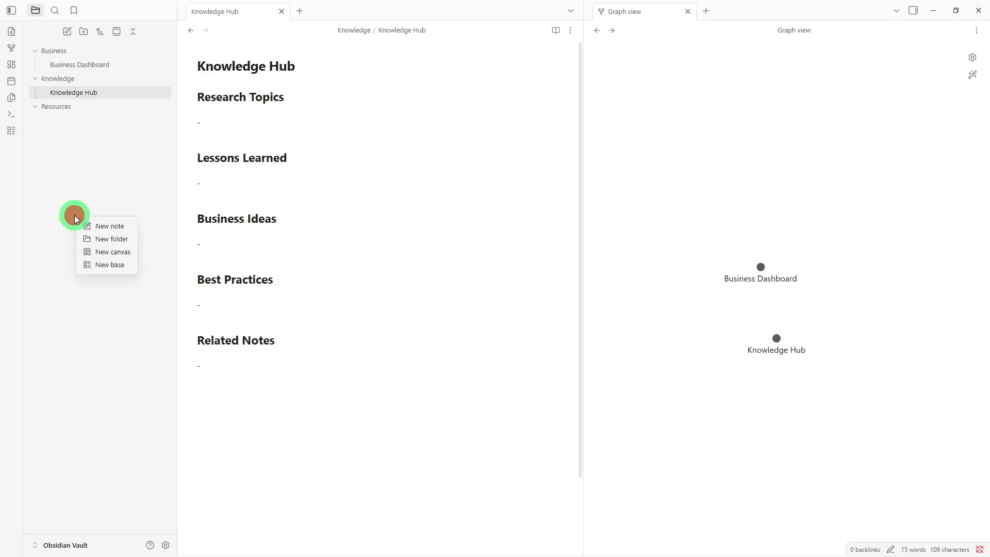
{"action": "left_click", "coordinate": [92, 227]}
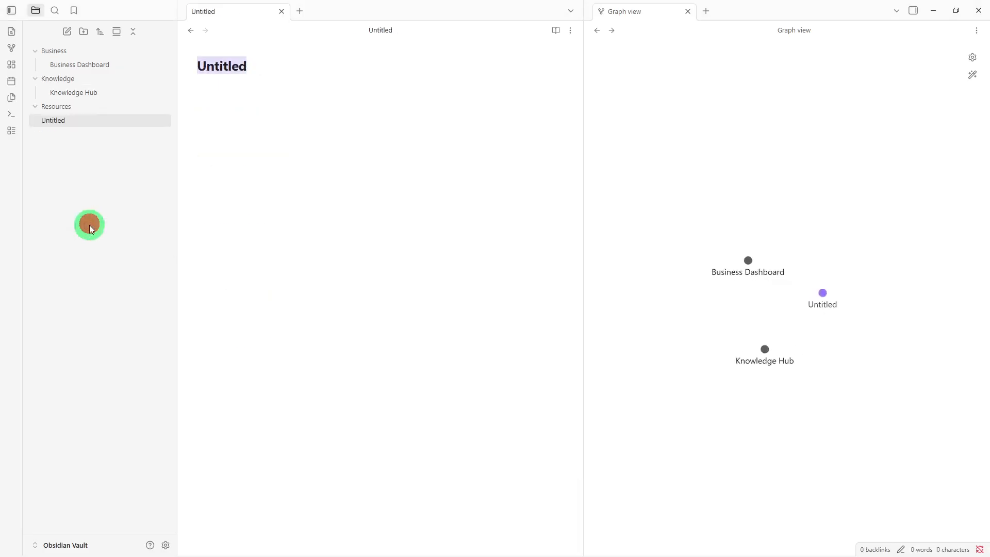
{"action": "key", "text": "BackSpace"}
{"action": "type", "text": "R"}
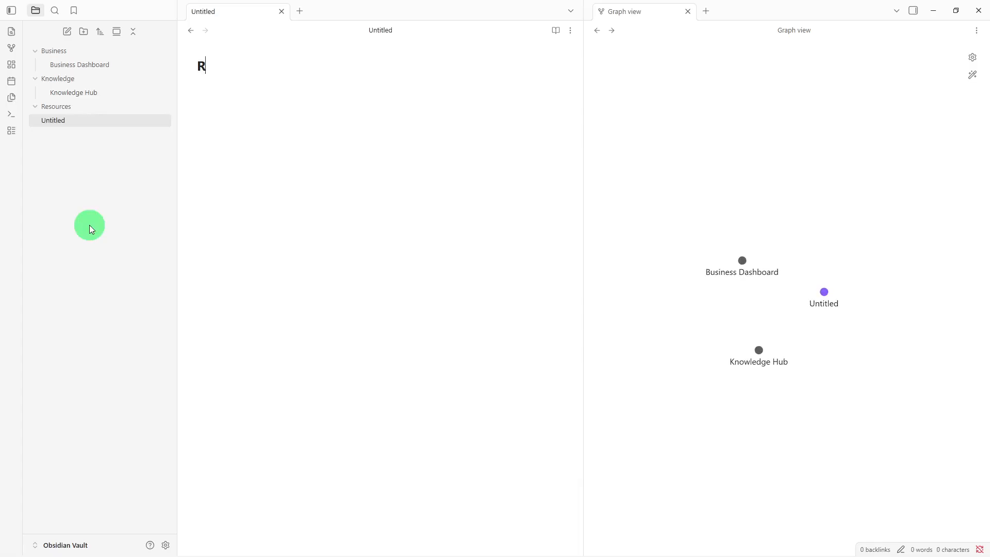
{"action": "type", "text": "esource"}
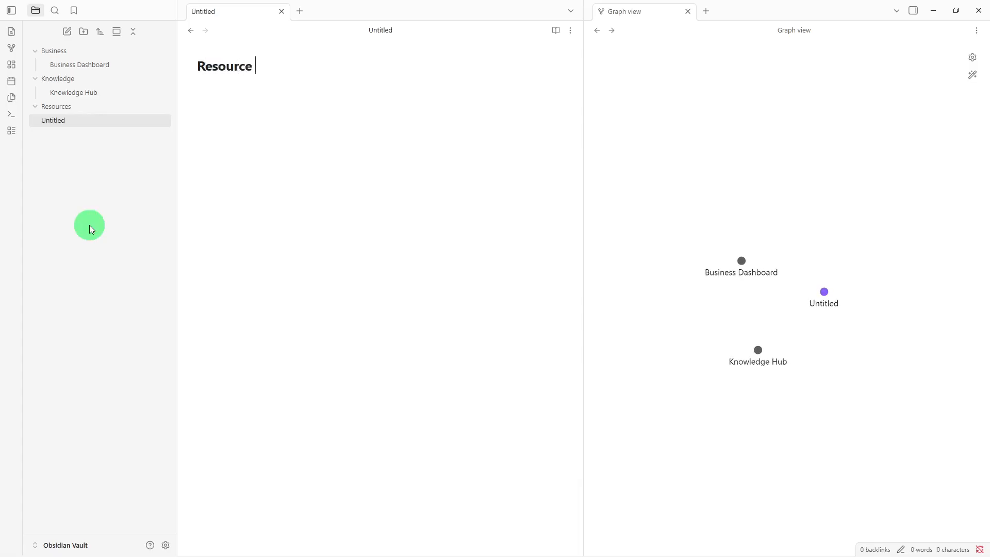
{"action": "type", "text": " Library"}
{"action": "key", "text": "Return"}
Step: Add level-two sections Templates, Documents, Reference Materials, Useful Links and Notes, each with a dash, and move the note into the Resources folder
{"action": "type", "text": "## Templates -   ## Documents -   ## Reference Materials -   ## Useful Links -   ## Notes -"}
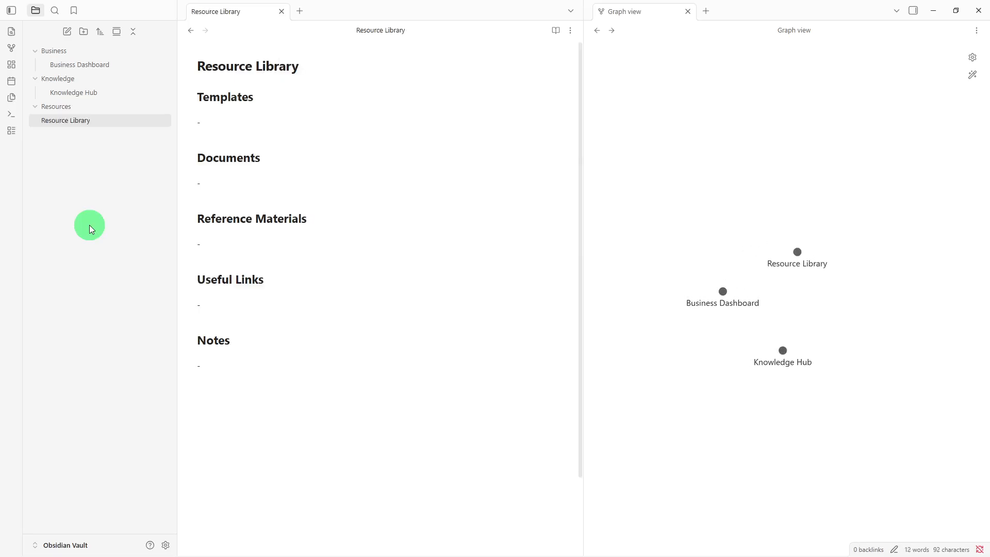
{"action": "left_click", "coordinate": [124, 121]}
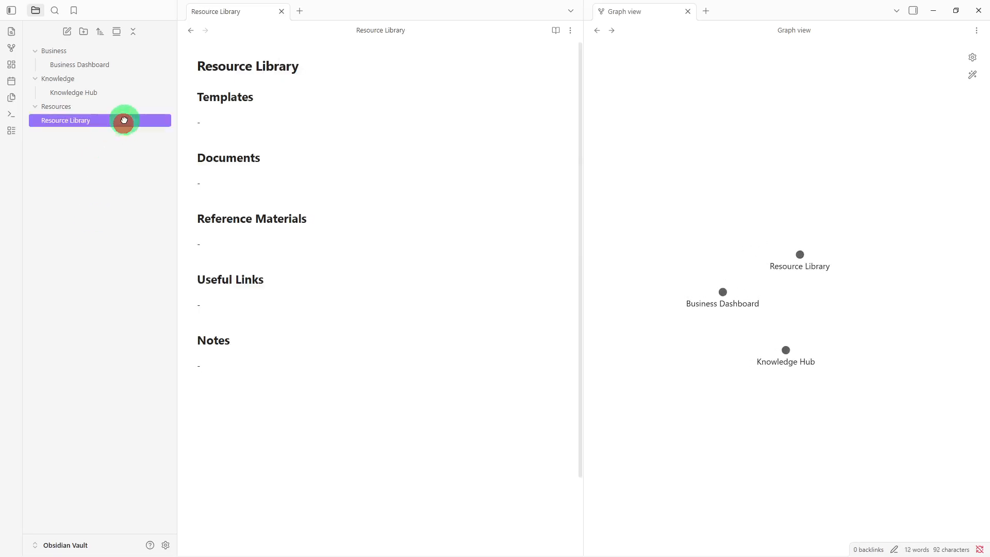
{"action": "left_click_drag", "start_coordinate": [124, 121], "coordinate": [134, 108]}
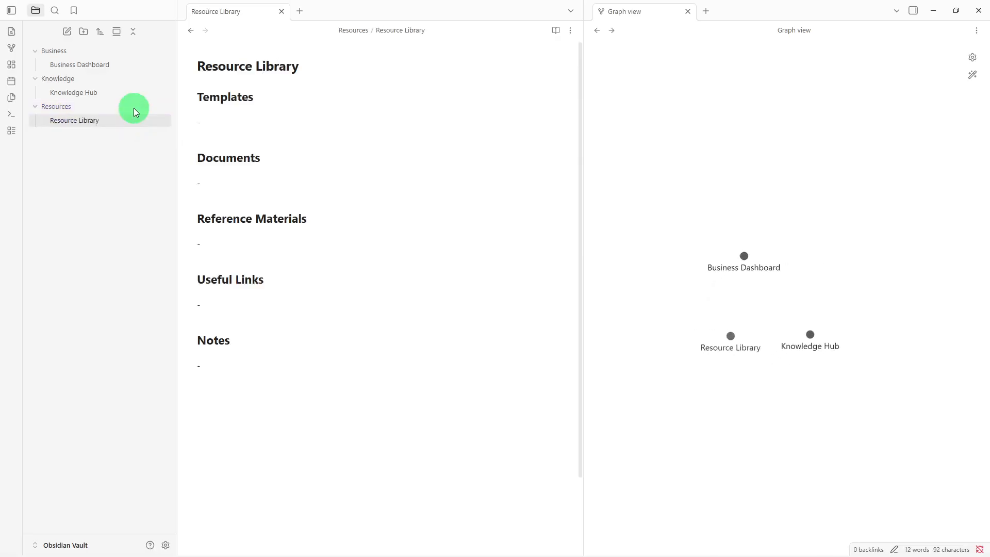
{"action": "left_click", "coordinate": [123, 153]}
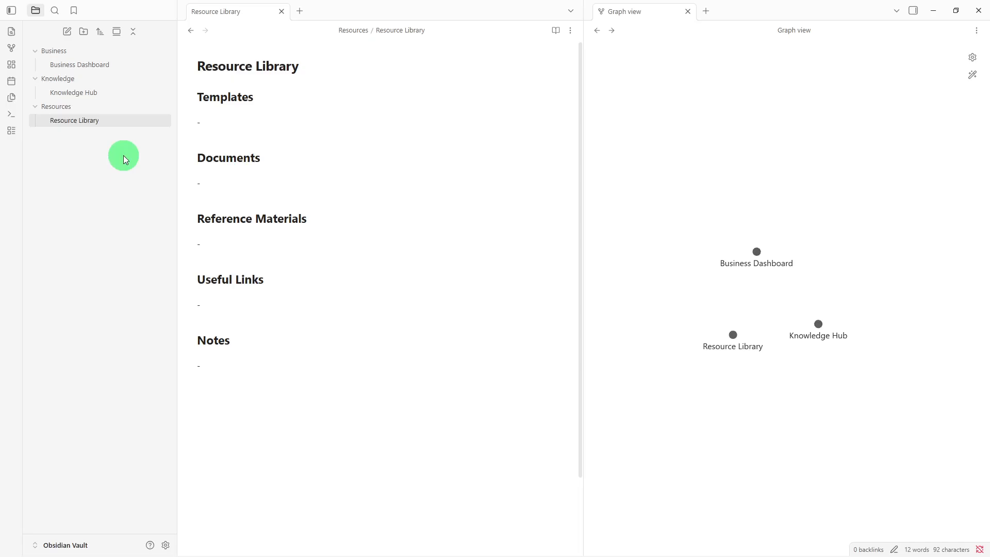
Step: In the Business Dashboard note, add internal links to Knowledge Hub and Resource Library on separate lines under Related Resources
{"action": "left_click", "coordinate": [116, 62]}
{"action": "left_click", "coordinate": [286, 451]}
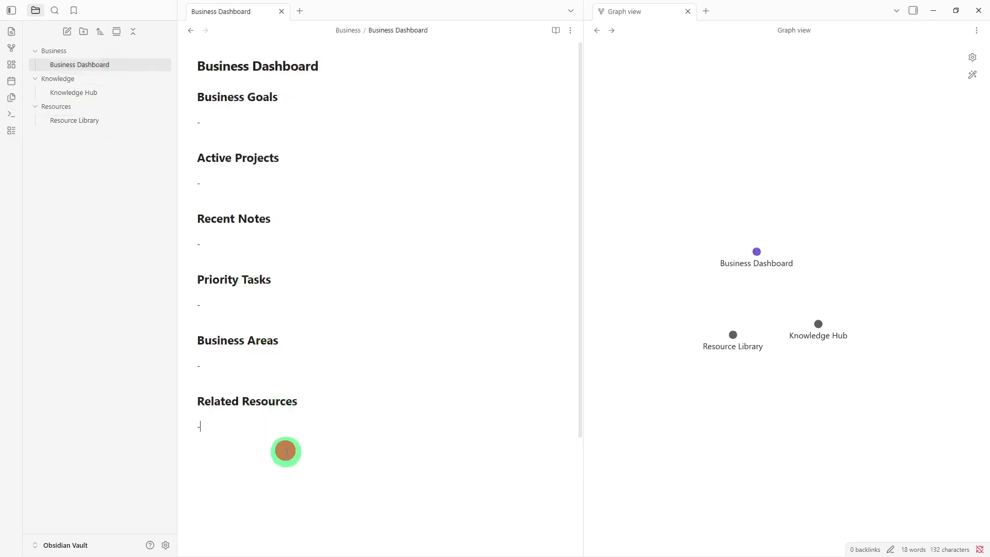
{"action": "key", "text": "Return"}
{"action": "type", "text": "[["}
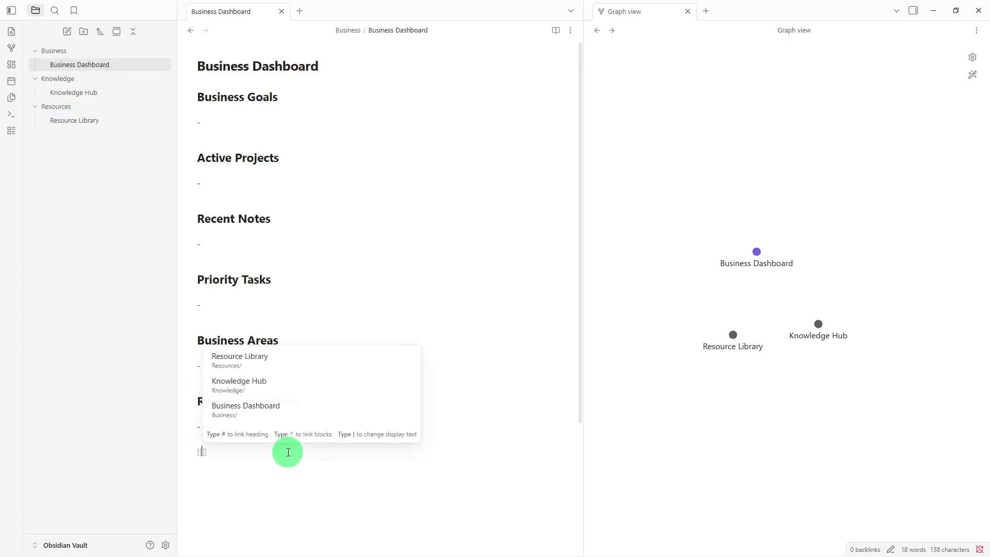
{"action": "left_click", "coordinate": [307, 390]}
{"action": "key", "text": "Return"}
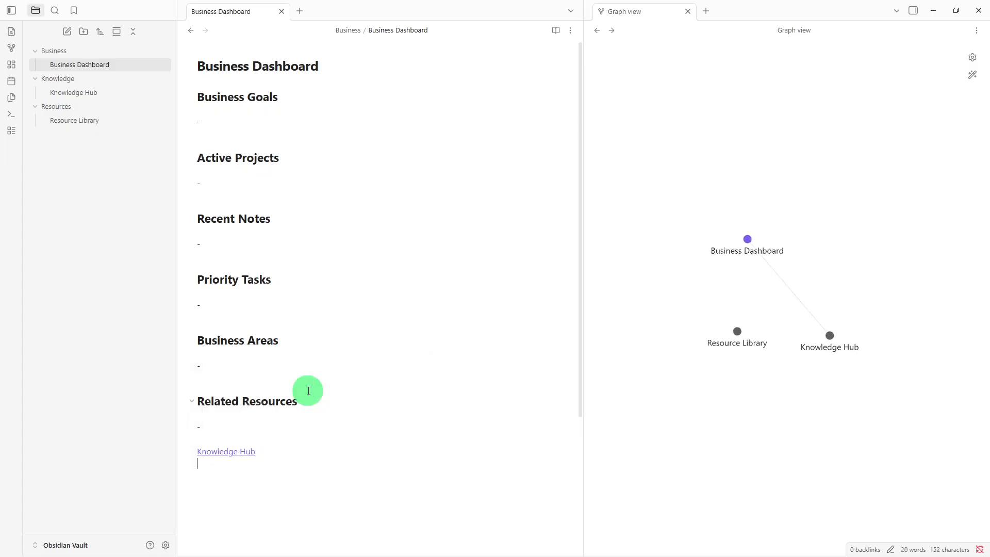
{"action": "type", "text": "[["}
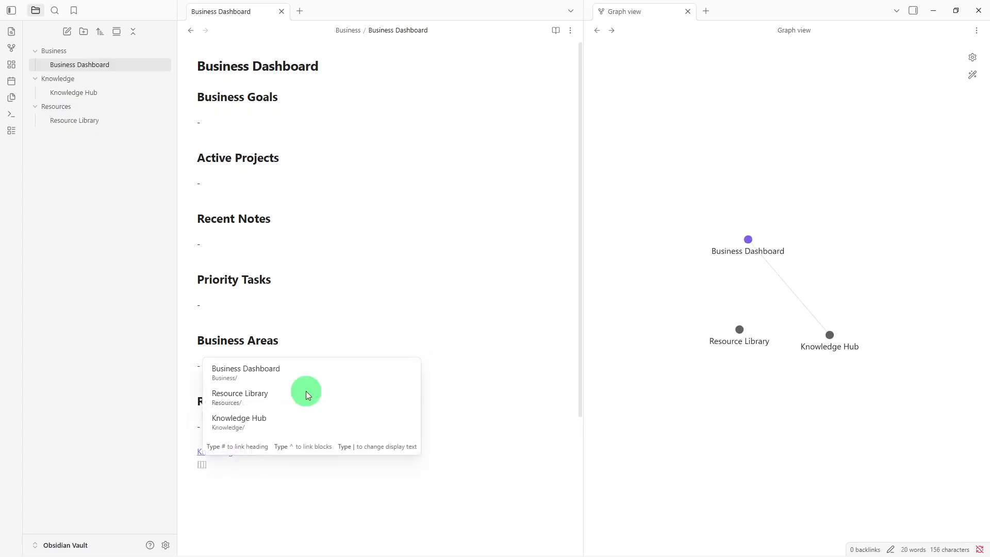
{"action": "left_click", "coordinate": [301, 394]}
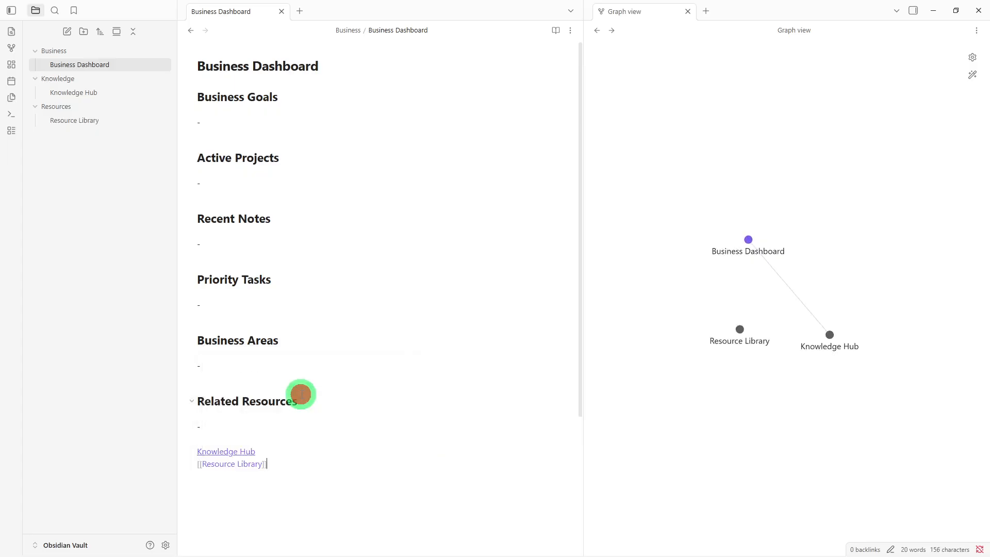
{"action": "key", "text": "Return"}
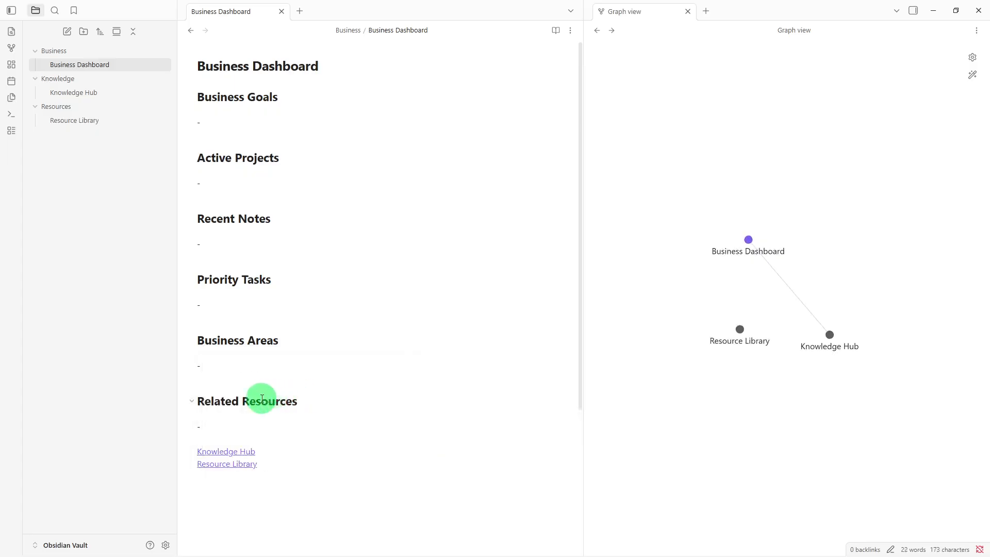
Step: Turn the Business Areas heading text into an internal link by wrapping it in double square brackets
{"action": "left_click", "coordinate": [199, 340]}
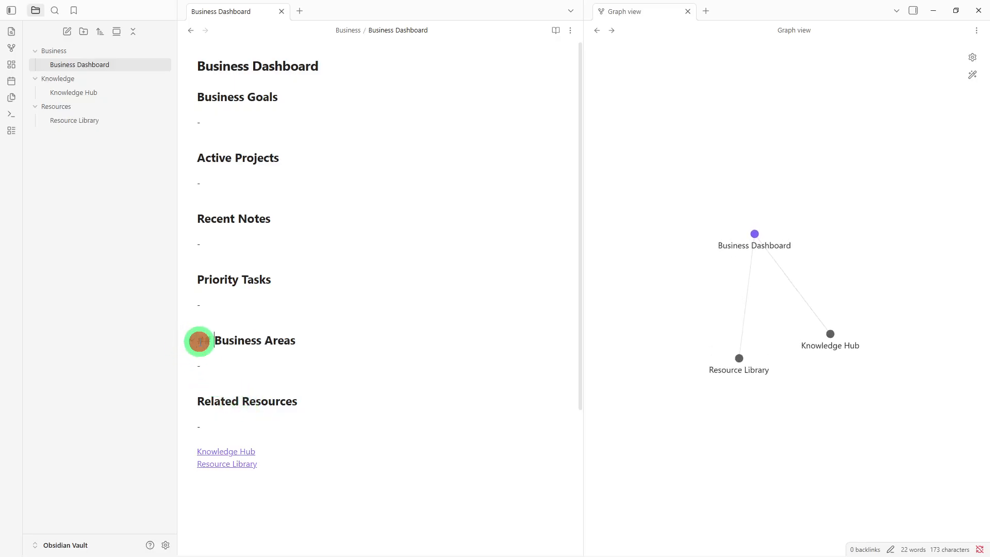
{"action": "type", "text": "[["}
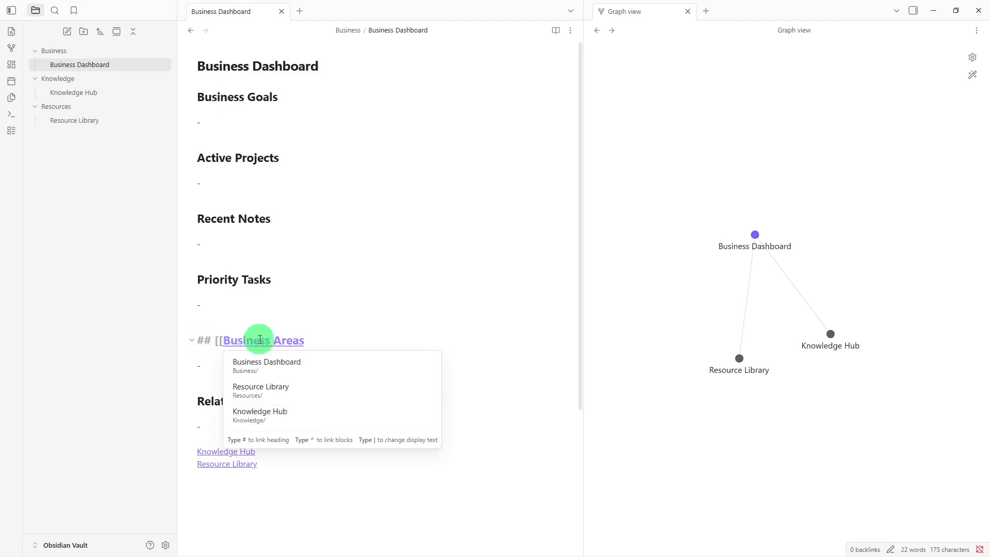
{"action": "left_click", "coordinate": [321, 338]}
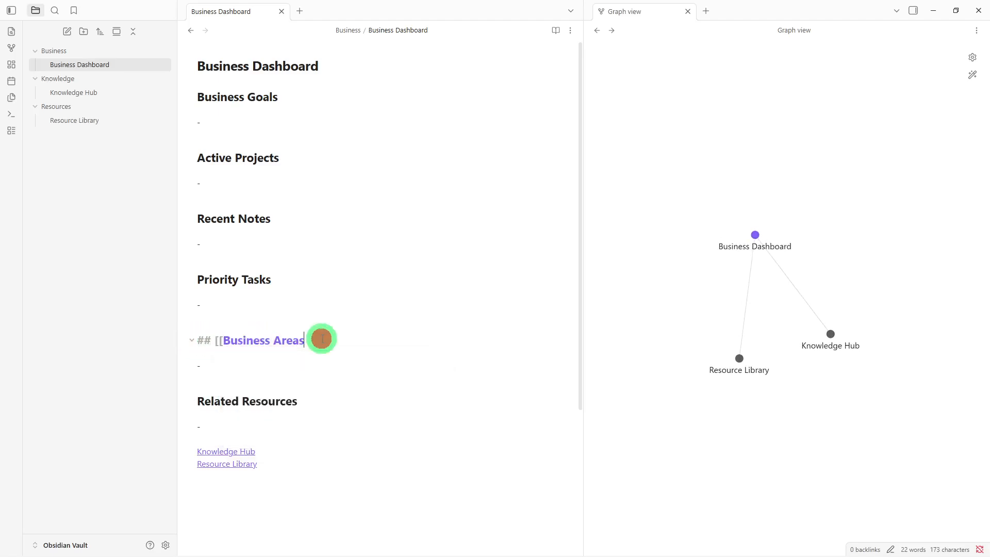
{"action": "type", "text": "]]"}
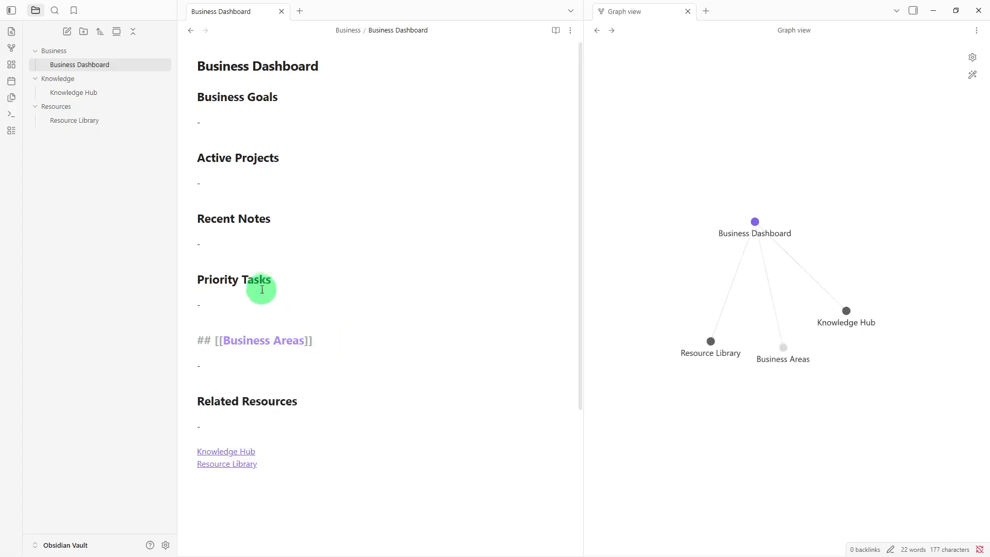
Step: Turn the Active Projects heading text into an internal link by wrapping it in double square brackets
{"action": "left_click", "coordinate": [200, 161]}
{"action": "type", "text": "[["}
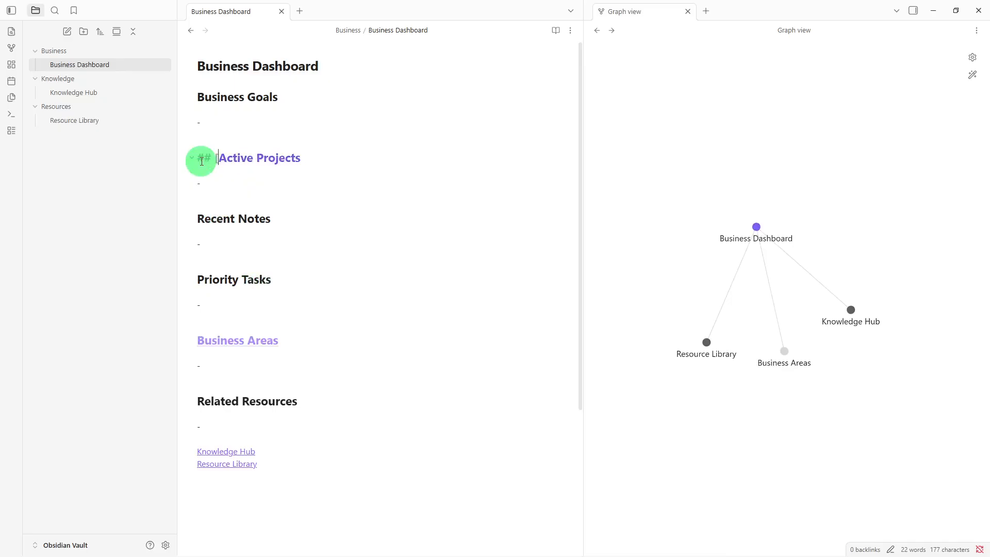
{"action": "left_click", "coordinate": [323, 161]}
{"action": "type", "text": "]]"}
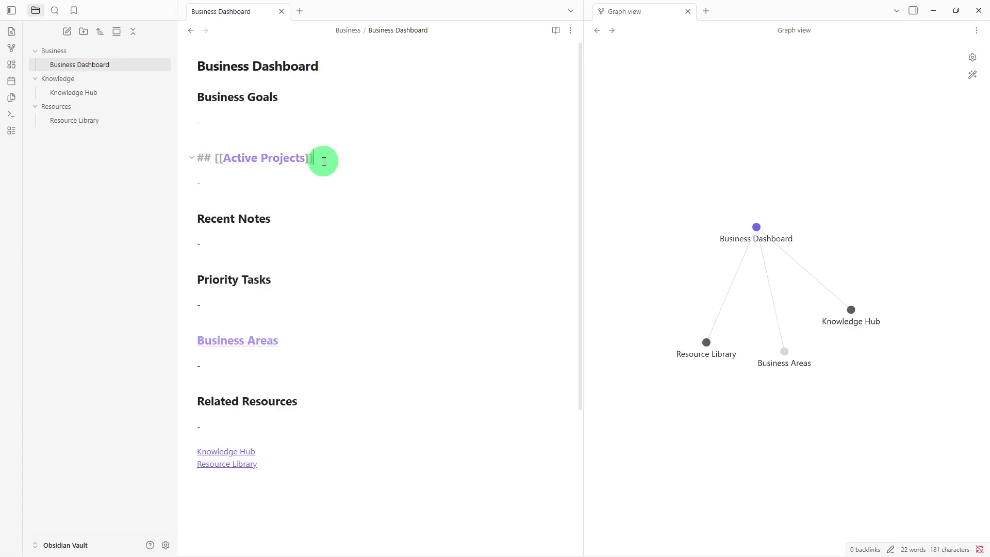
{"action": "left_click", "coordinate": [330, 161]}
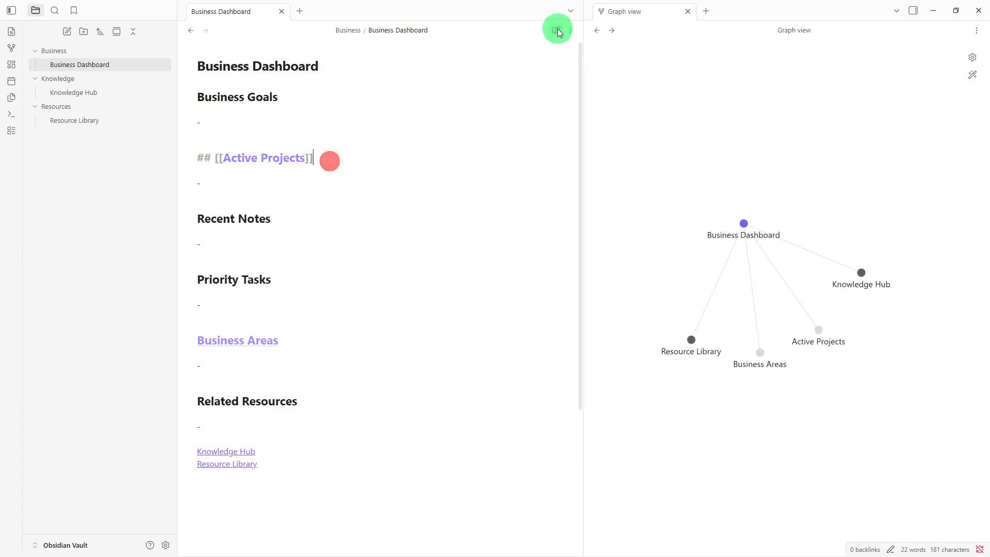
Step: Add an aliases file property to the Business Dashboard note
{"action": "left_click", "coordinate": [572, 37]}
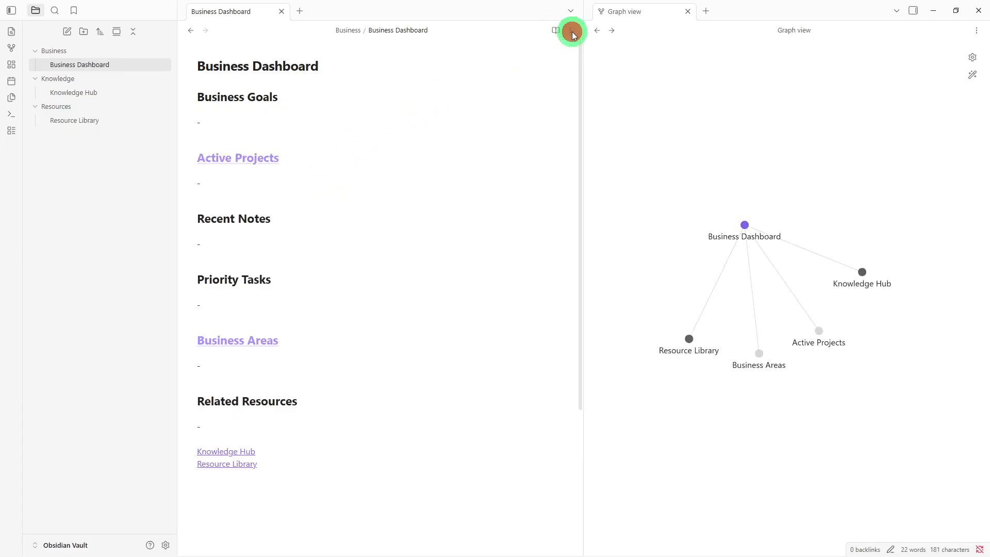
{"action": "left_click", "coordinate": [570, 31]}
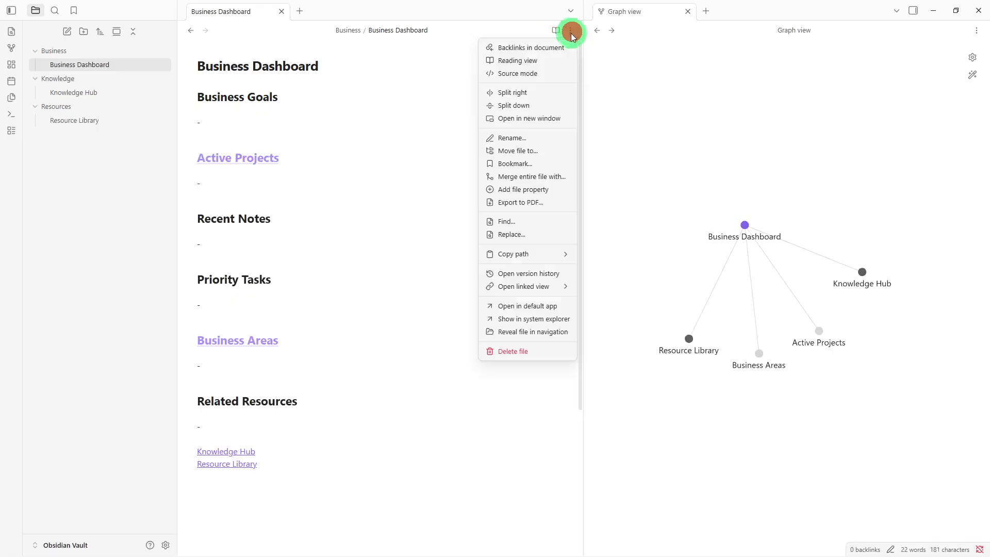
{"action": "left_click", "coordinate": [547, 190]}
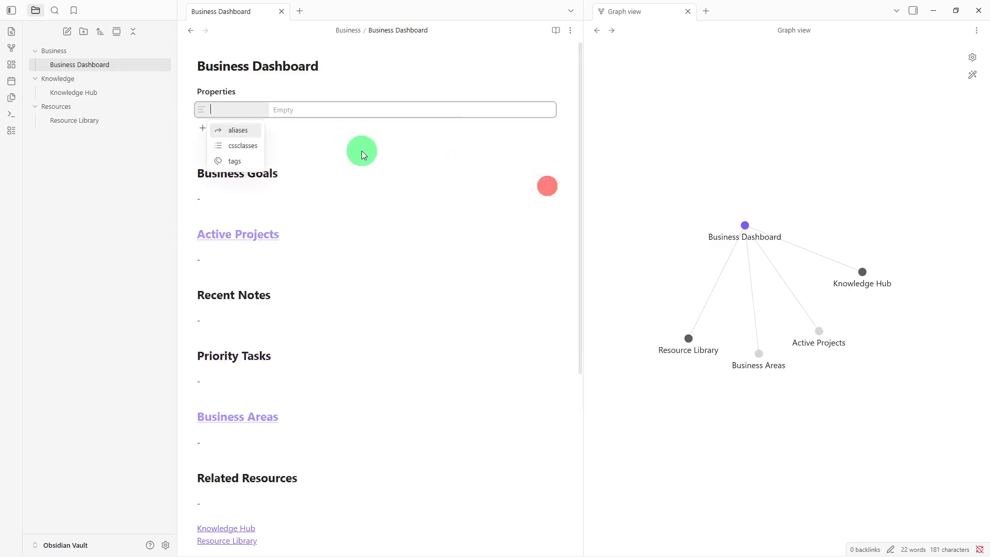
{"action": "left_click", "coordinate": [236, 132]}
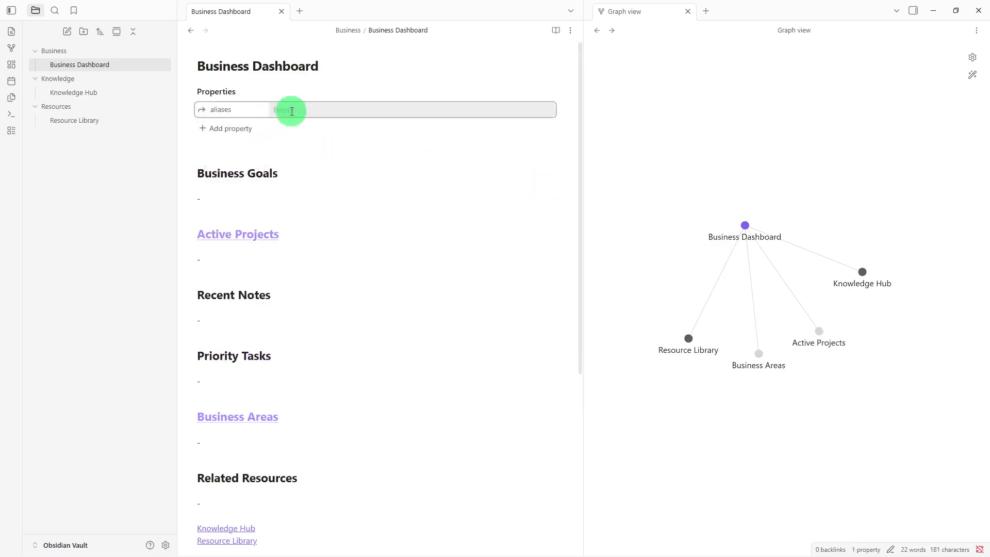
Step: Enter company and status as two separate values of the aliases property
{"action": "type", "text": "company"}
{"action": "key", "text": "Return"}
{"action": "type", "text": "stat"}
{"action": "type", "text": "is"}
{"action": "key", "text": "BackSpace"}
{"action": "key", "text": "BackSpace"}
{"action": "type", "text": "is"}
{"action": "key", "text": "BackSpace"}
{"action": "key", "text": "BackSpace"}
{"action": "type", "text": "us"}
{"action": "key", "text": "Return"}
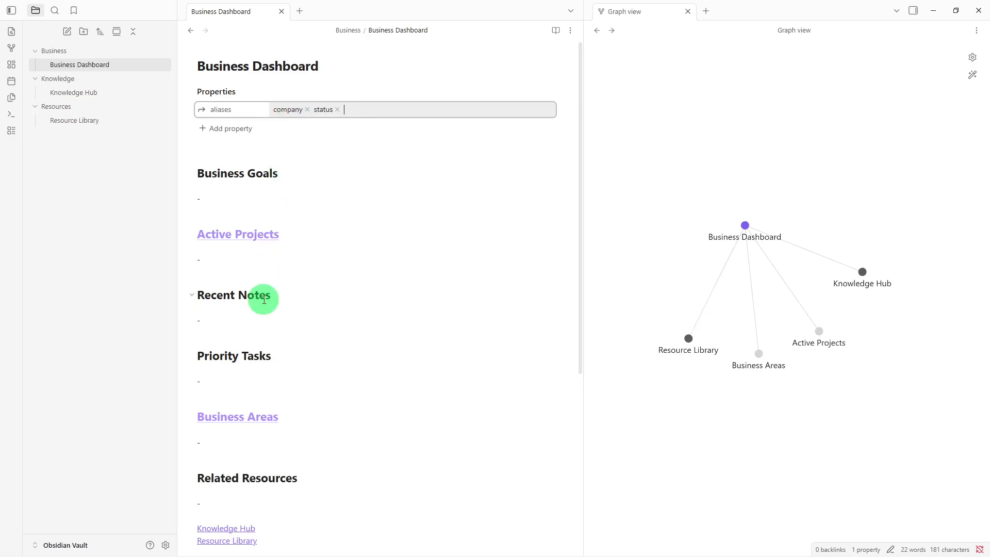
Step: Open the linked Knowledge Hub note and turn its Best Practices heading text into an internal link with double square brackets
{"action": "scroll", "coordinate": [263, 299], "scroll_direction": "down", "scroll_amount": 3}
{"action": "left_click", "coordinate": [229, 433]}
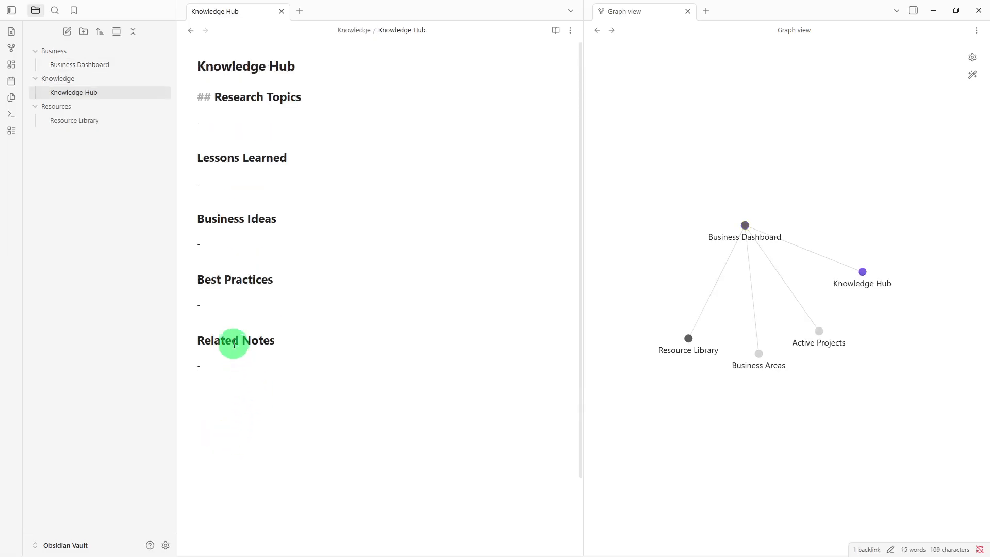
{"action": "left_click", "coordinate": [202, 283]}
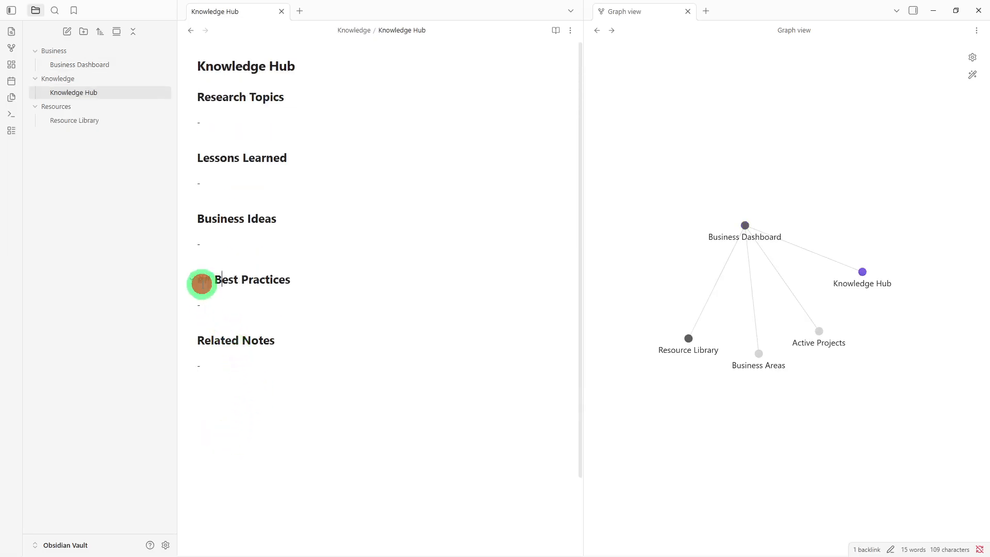
{"action": "type", "text": "[["}
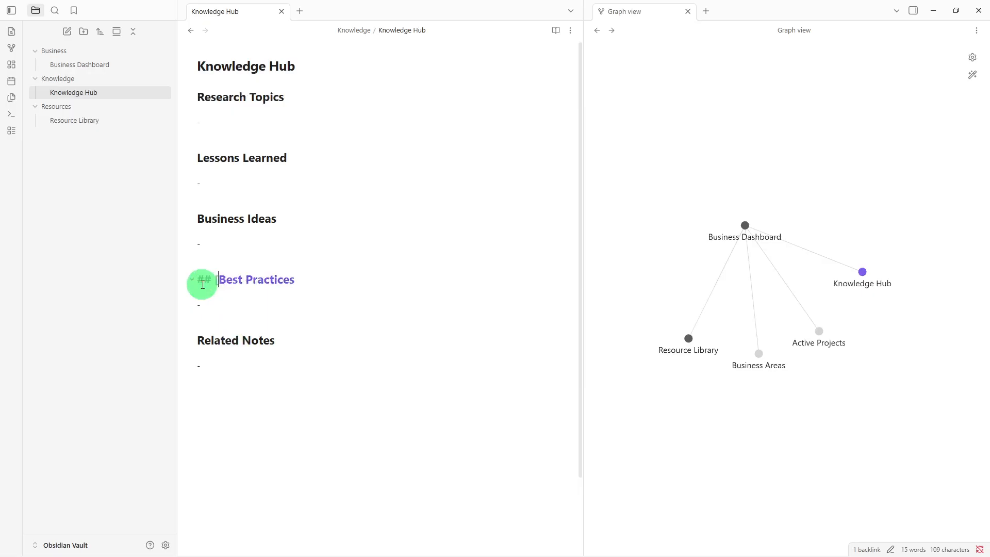
{"action": "left_click", "coordinate": [301, 279]}
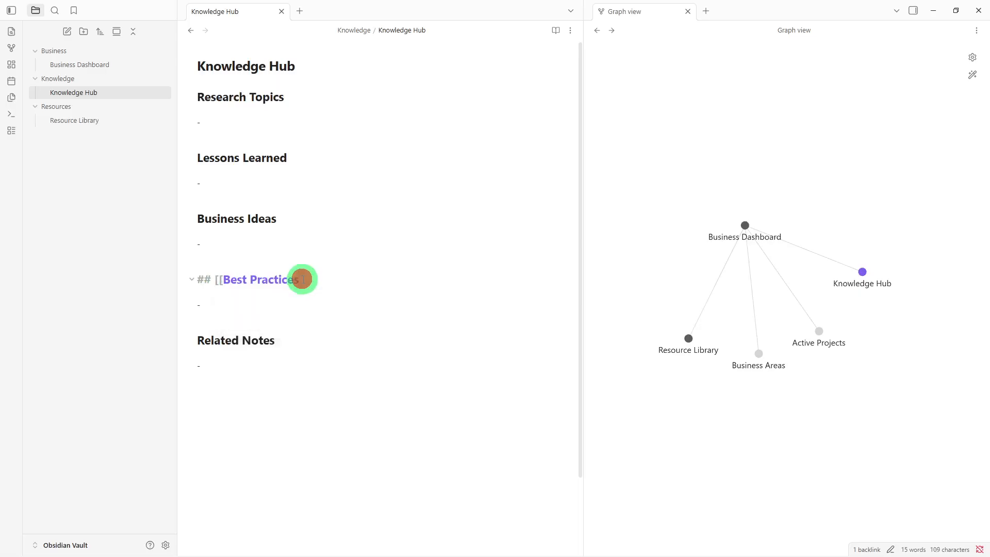
{"action": "type", "text": "]]"}
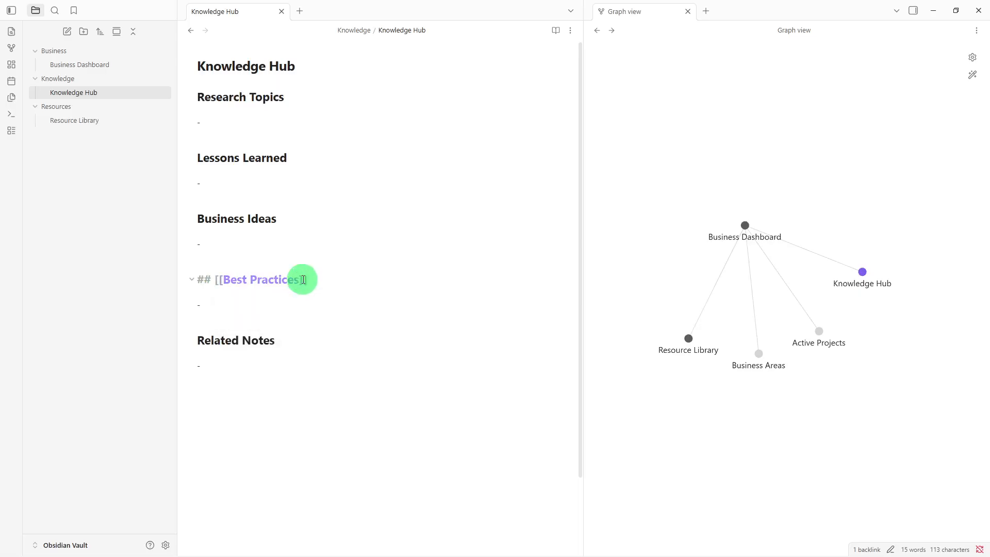
Step: Add the tag #priority on the line directly below the Best Practices heading
{"action": "left_click", "coordinate": [238, 292]}
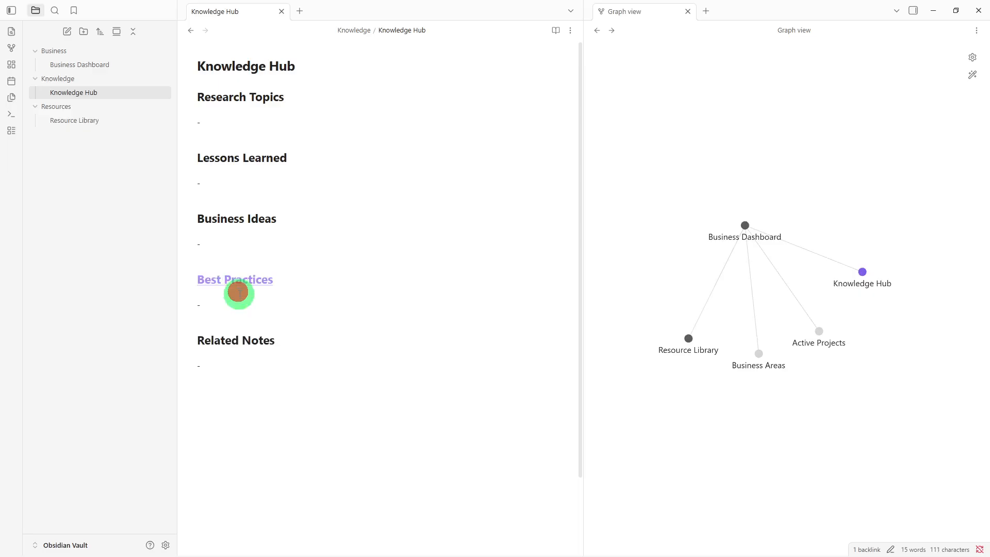
{"action": "type", "text": "#"}
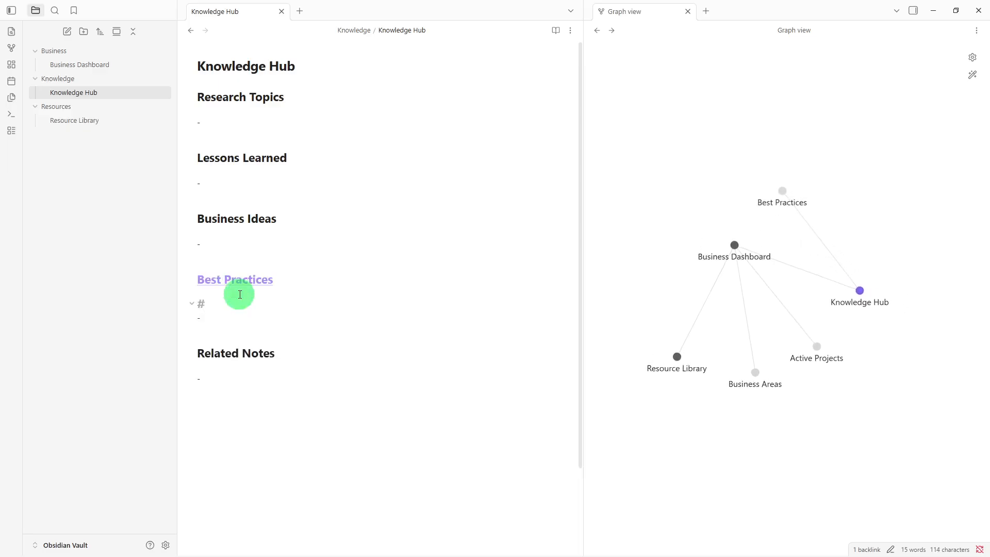
{"action": "key", "text": "BackSpace"}
{"action": "type", "text": "priori"}
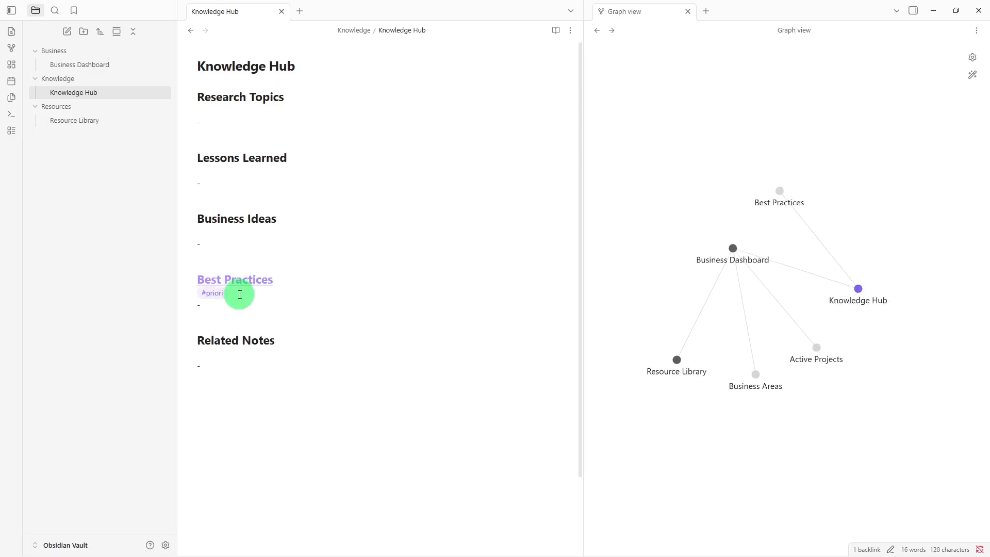
{"action": "type", "text": "ty"}
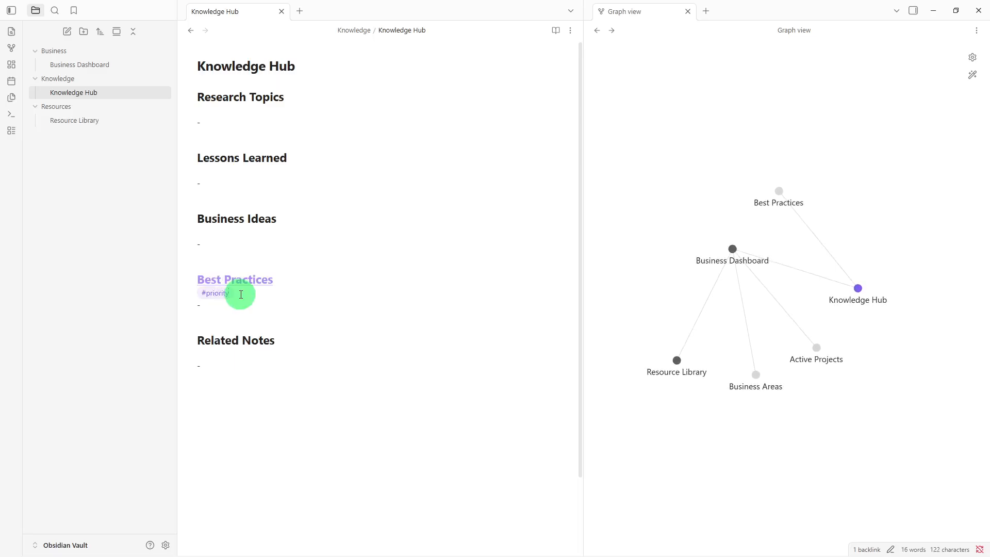
Step: Turn the Research Topics heading text into an internal link by wrapping it in double square brackets
{"action": "left_click", "coordinate": [197, 97]}
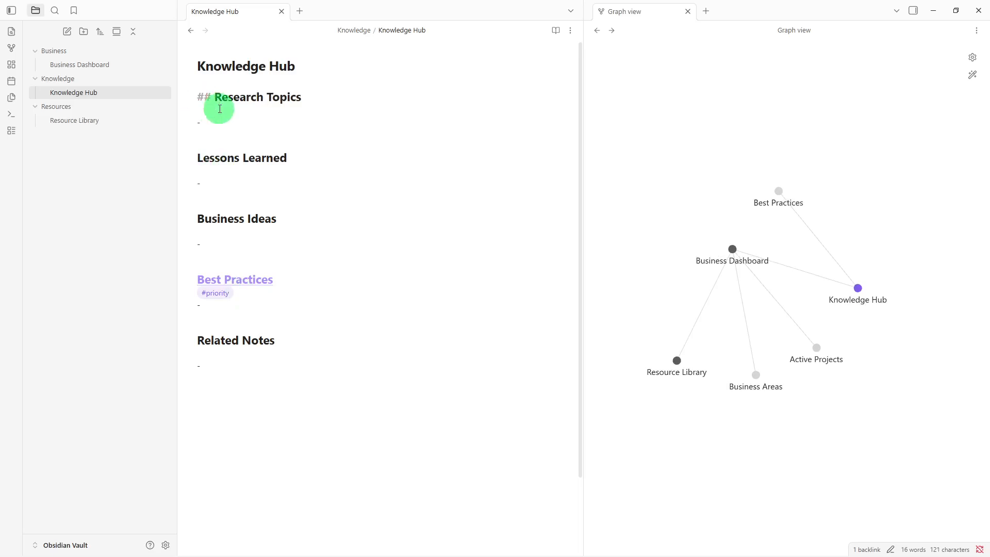
{"action": "type", "text": "[["}
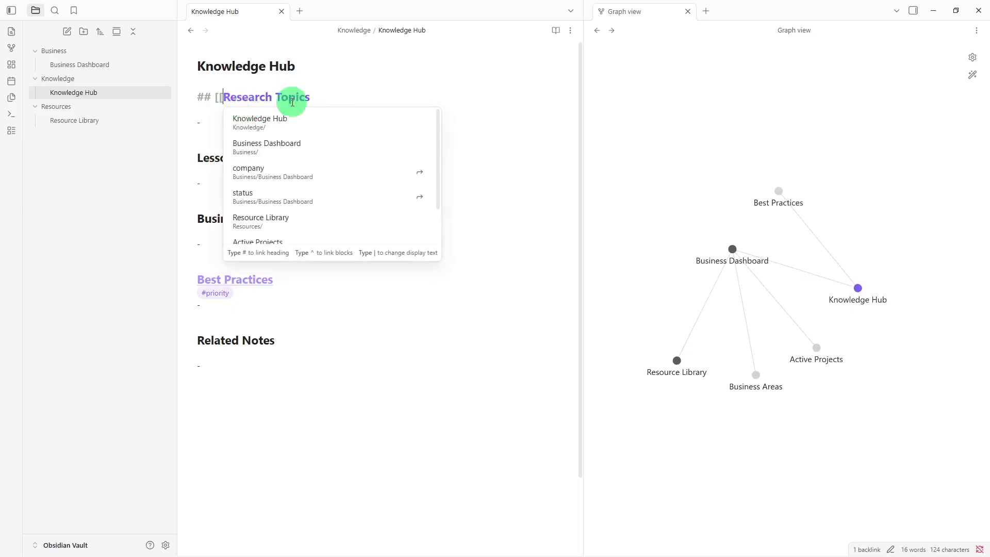
{"action": "left_click", "coordinate": [397, 92]}
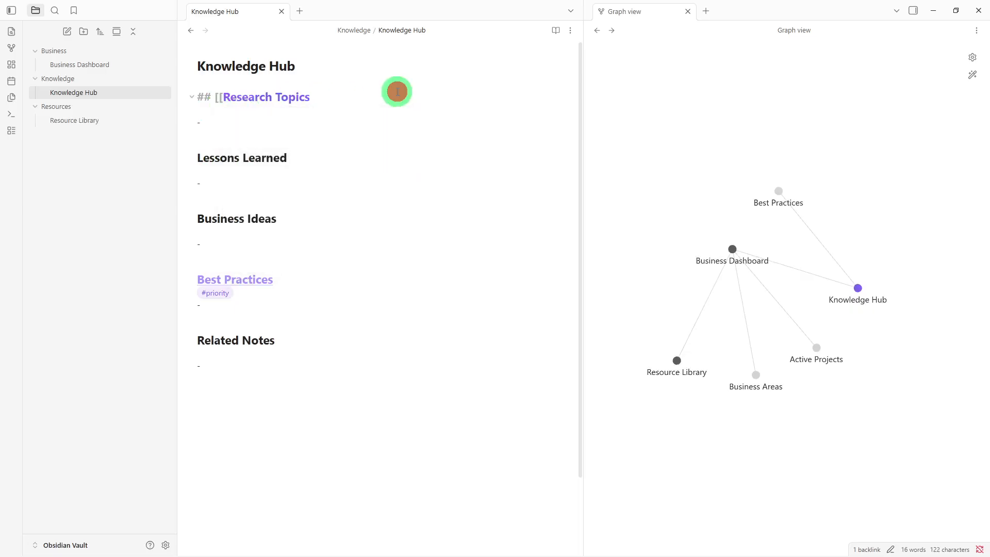
{"action": "type", "text": "]]"}
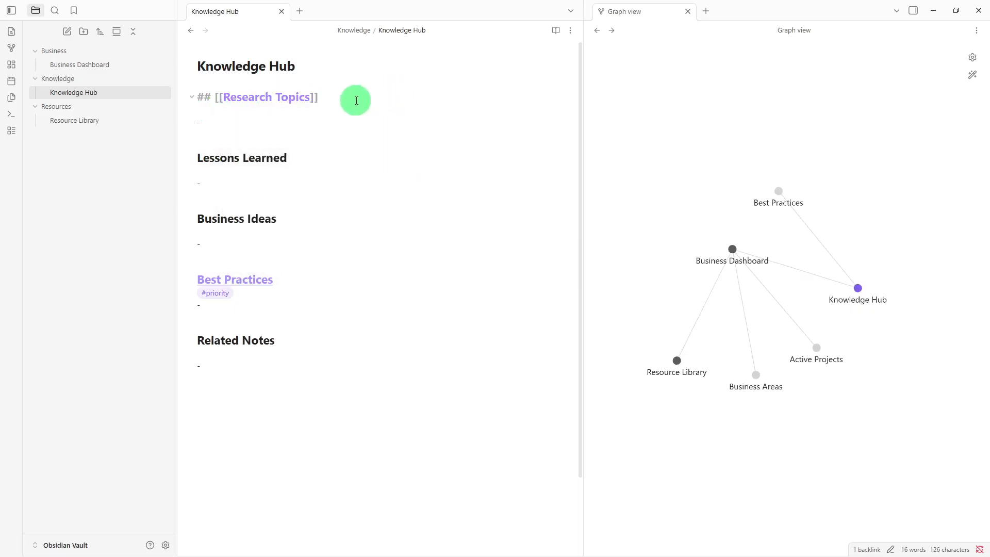
Step: Insert an internal link to Resource Library on the line below the Research Topics heading
{"action": "left_click", "coordinate": [330, 109]}
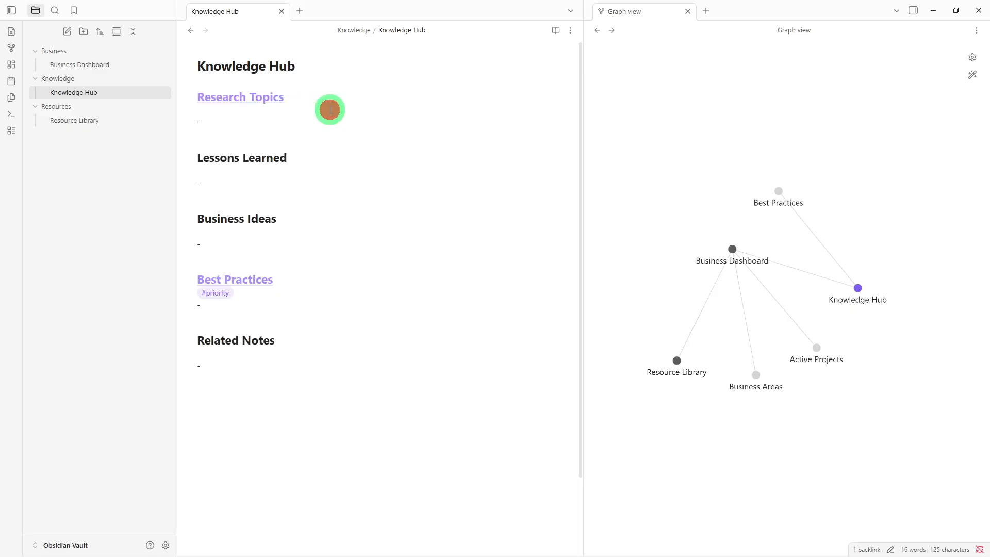
{"action": "type", "text": "[["}
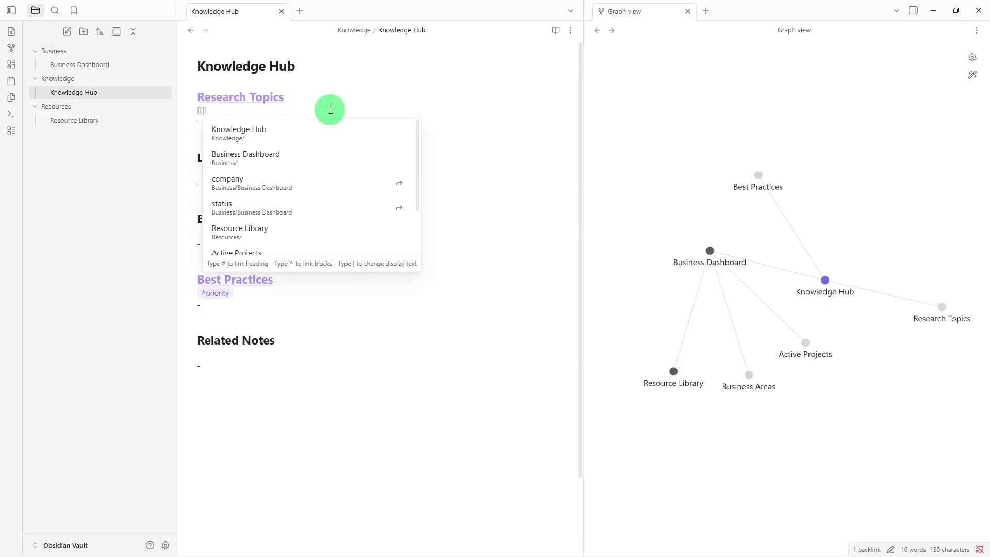
{"action": "left_click", "coordinate": [291, 232]}
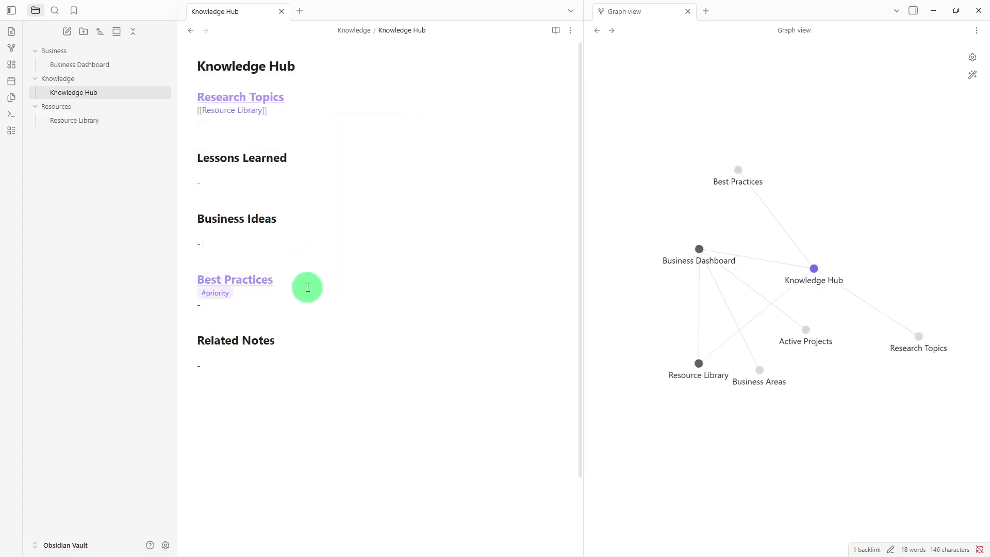
Step: Start a new line after the dash under Related Notes at the end of the Knowledge Hub note
{"action": "left_click", "coordinate": [315, 389]}
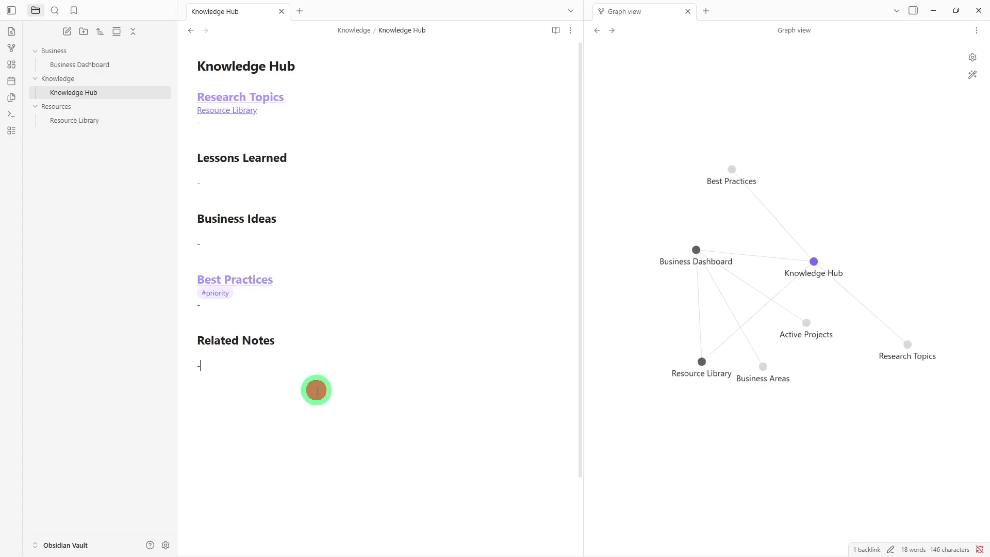
{"action": "left_click", "coordinate": [312, 418]}
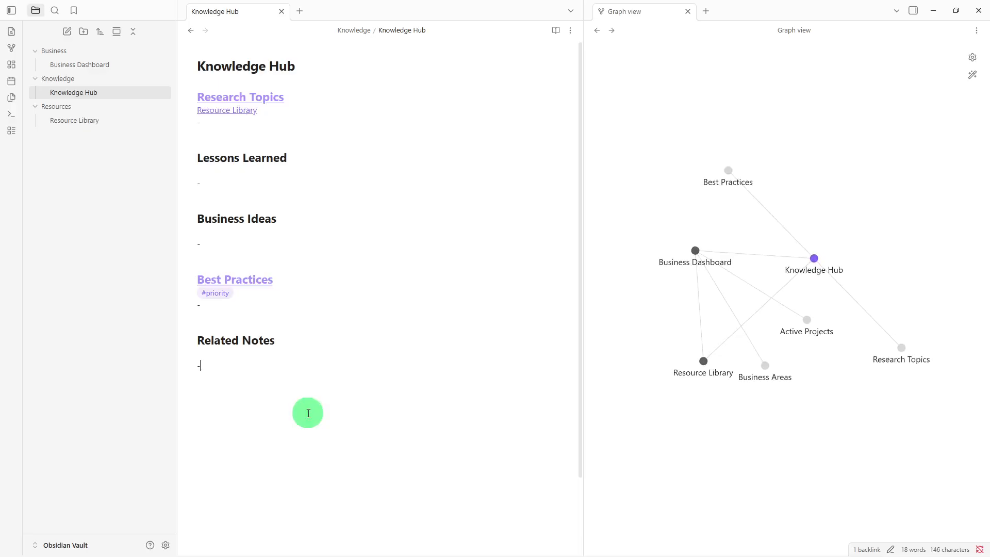
{"action": "key", "text": "Return"}
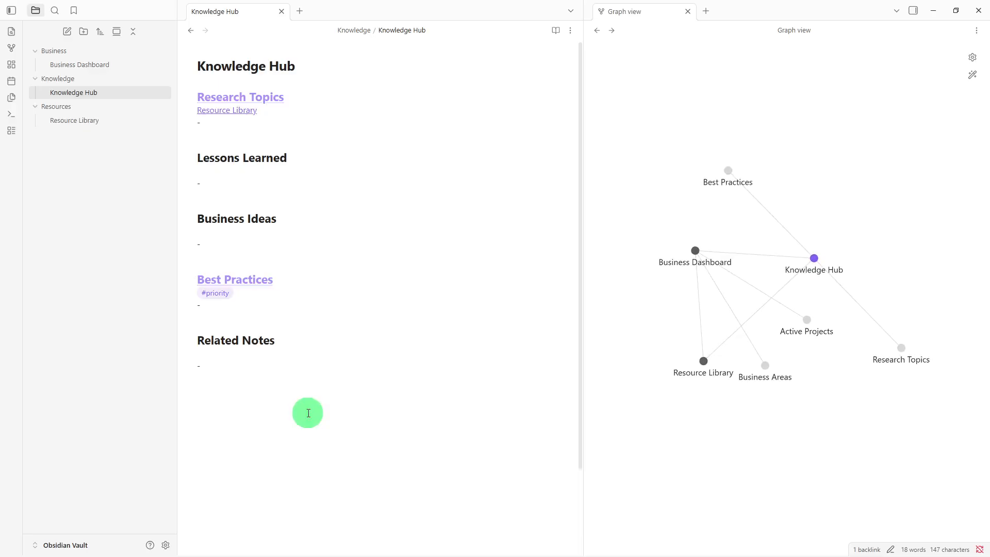